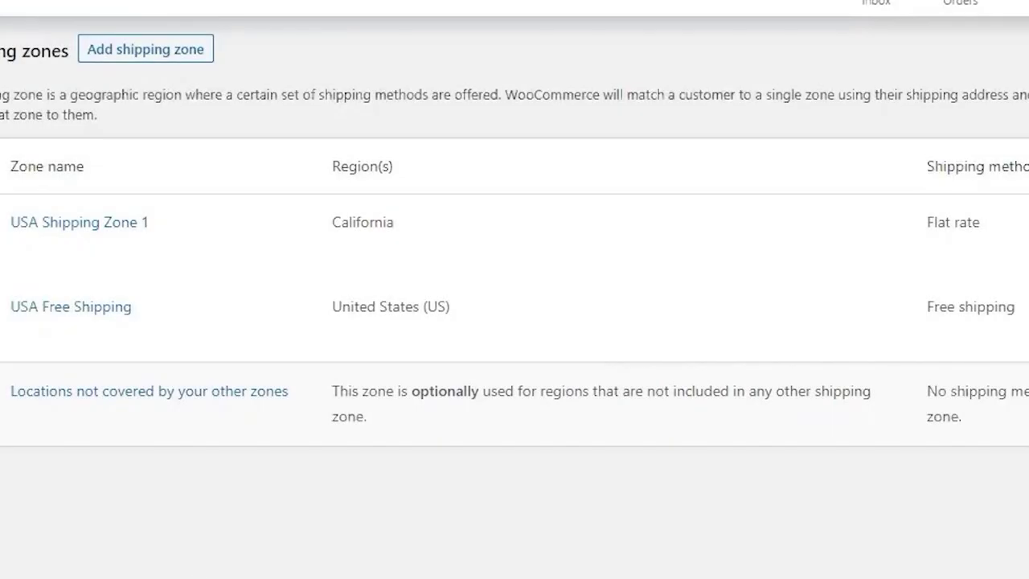
Step: Bring up the WordPress Plugins page showing the WooCommerce Services Jetpack connection prompt
mouse_move(237, 578)
click(354, 555)
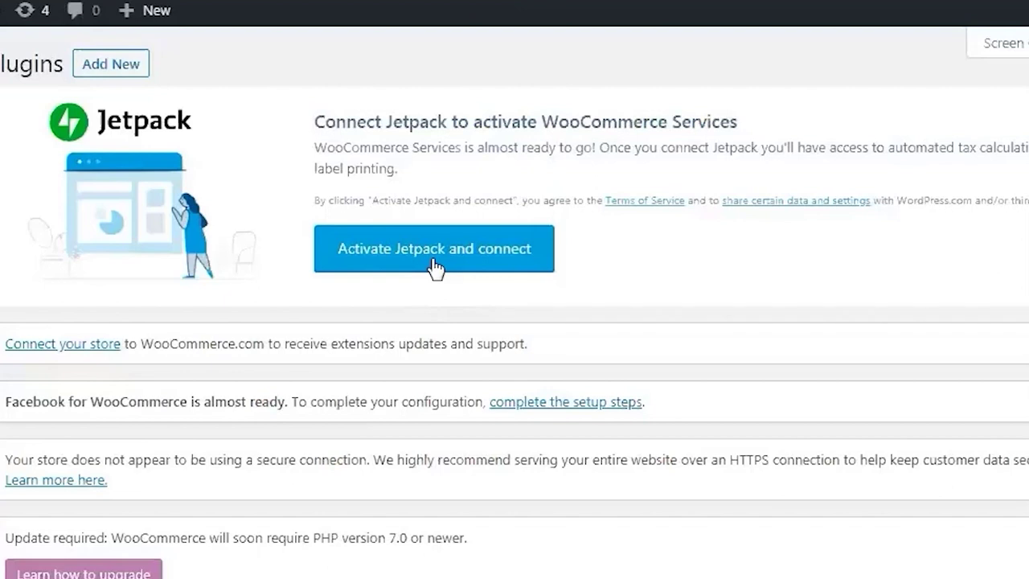
Step: Activate and connect Jetpack so WooCommerce Services reports setup complete
click(435, 266)
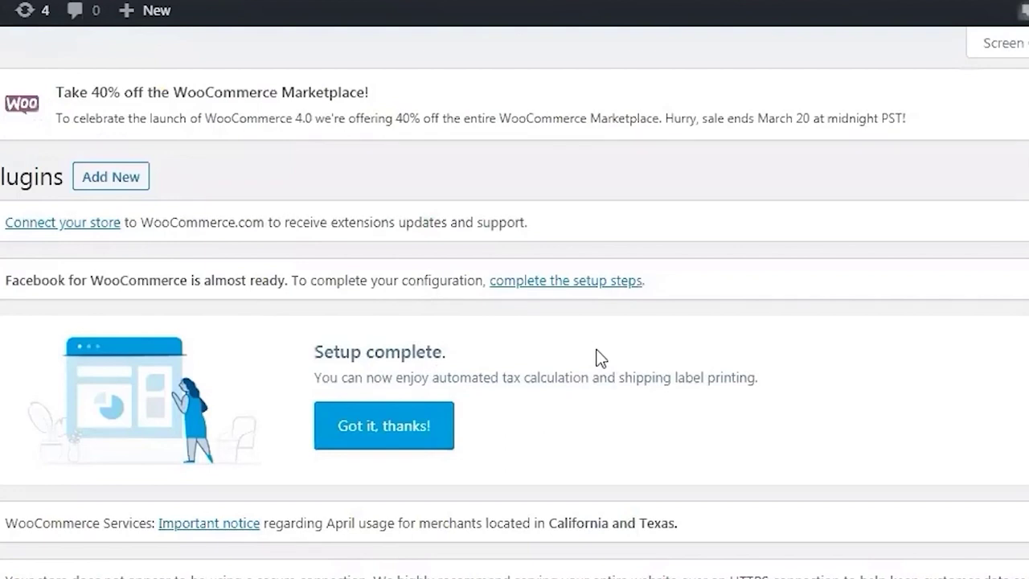
scroll(595, 358, down, 2)
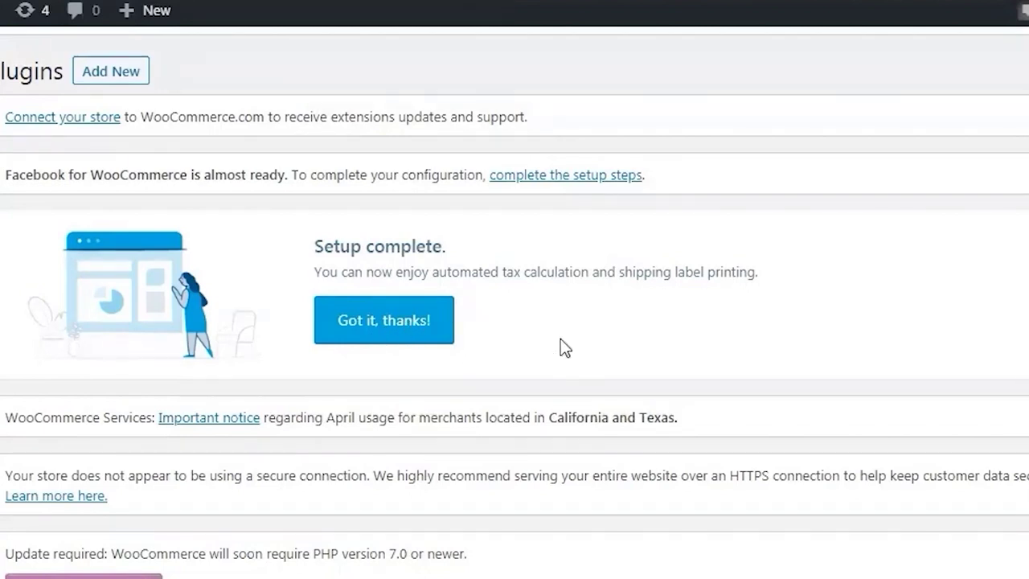
scroll(586, 340, down, 5)
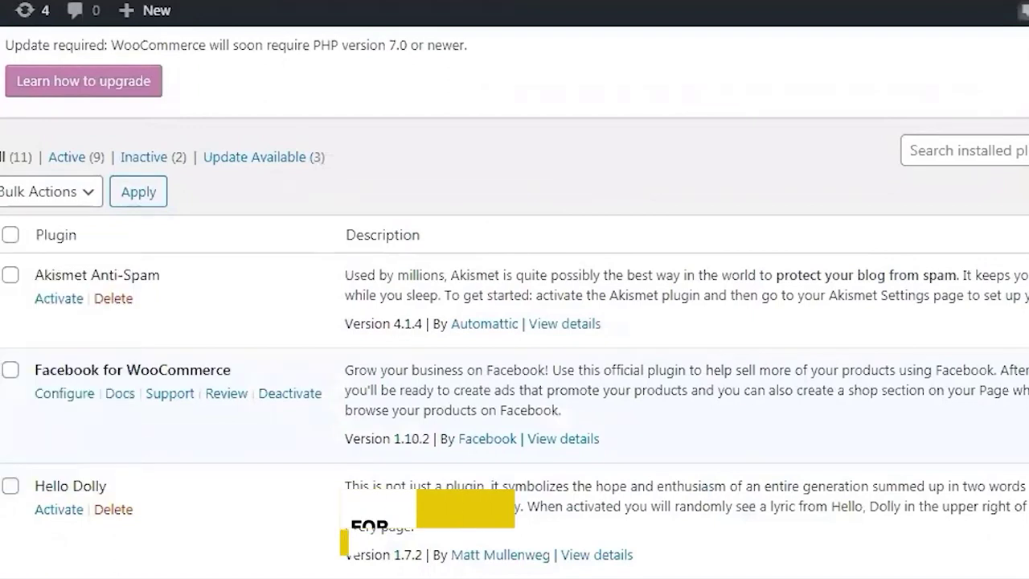
mouse_move(2, 139)
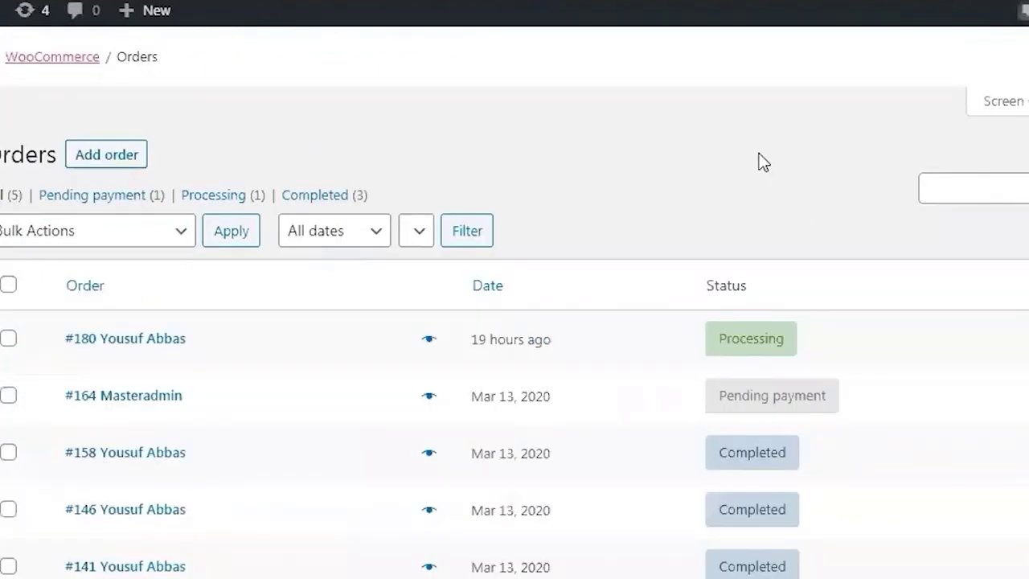
Step: Open the topmost Processing order's edit page with its 2 items to ship
scroll(758, 160, down, 5)
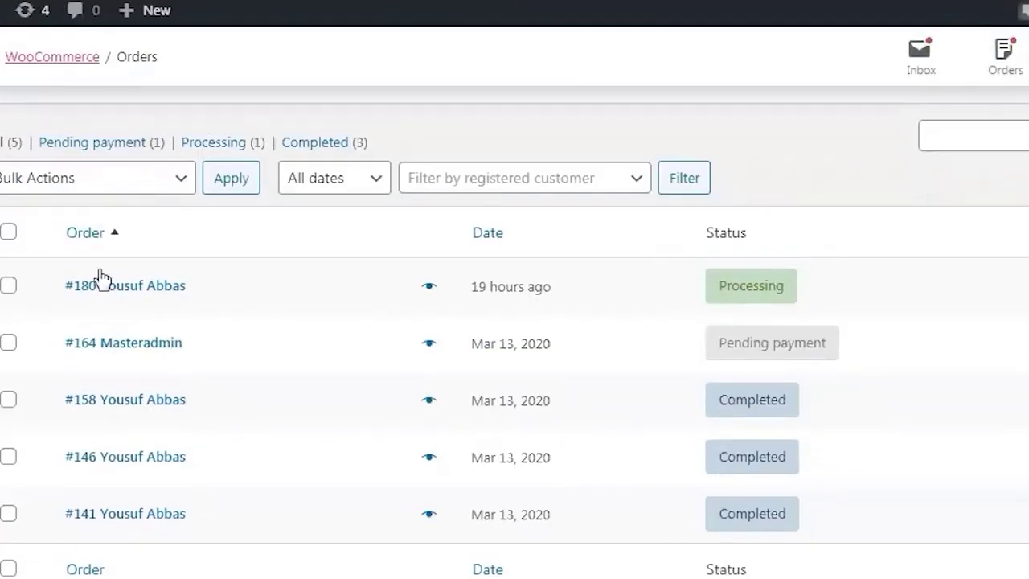
click(138, 294)
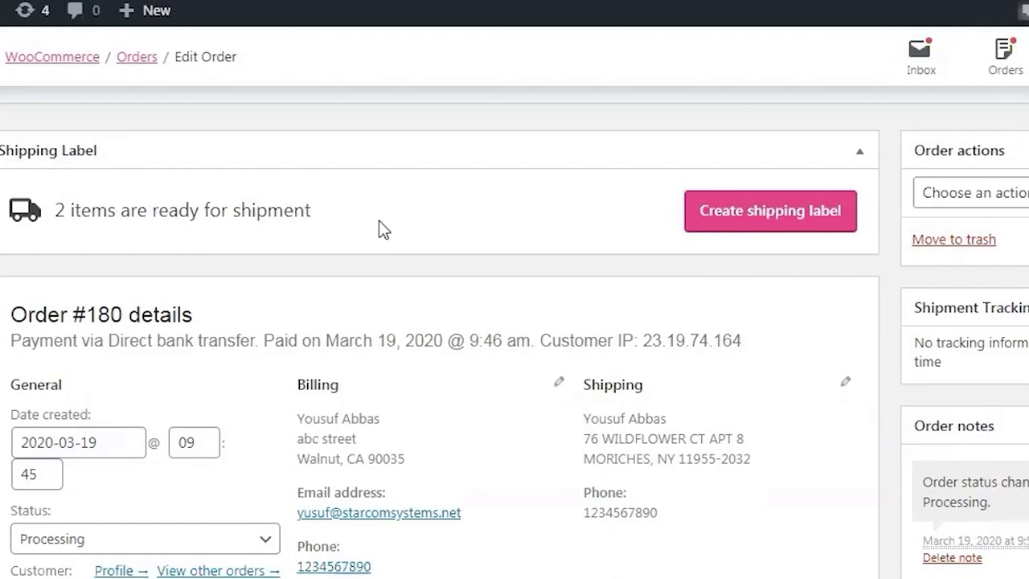
Step: Create a shipping label packing both items in the Small Package, 12 × 12 × 12 in
click(836, 210)
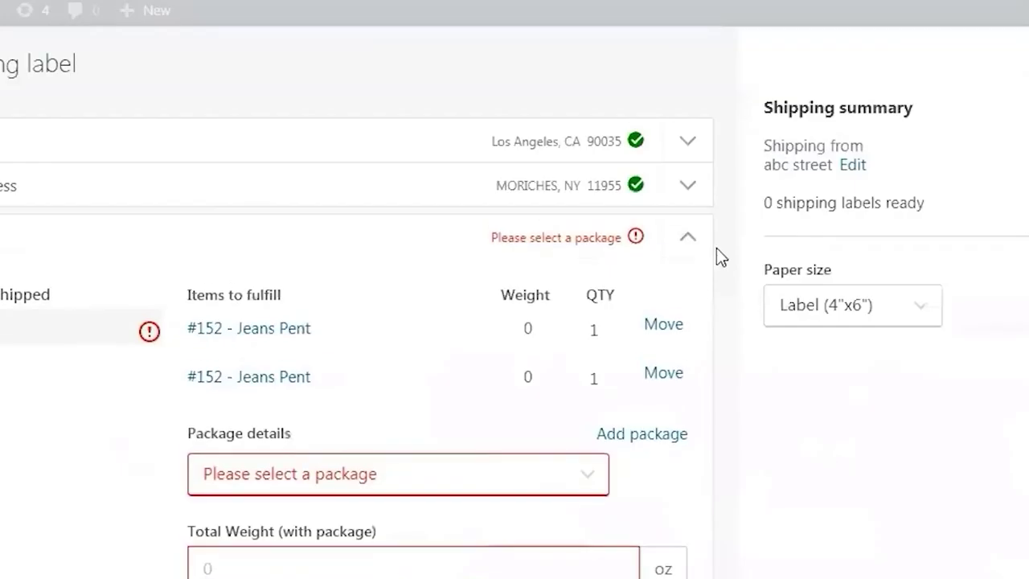
scroll(704, 265, down, 2)
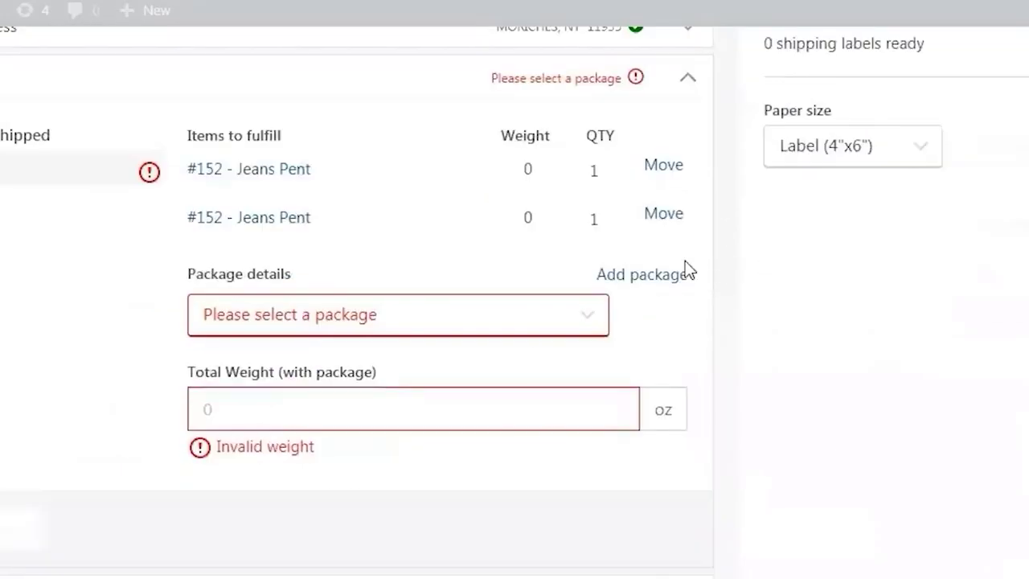
click(398, 315)
click(398, 315)
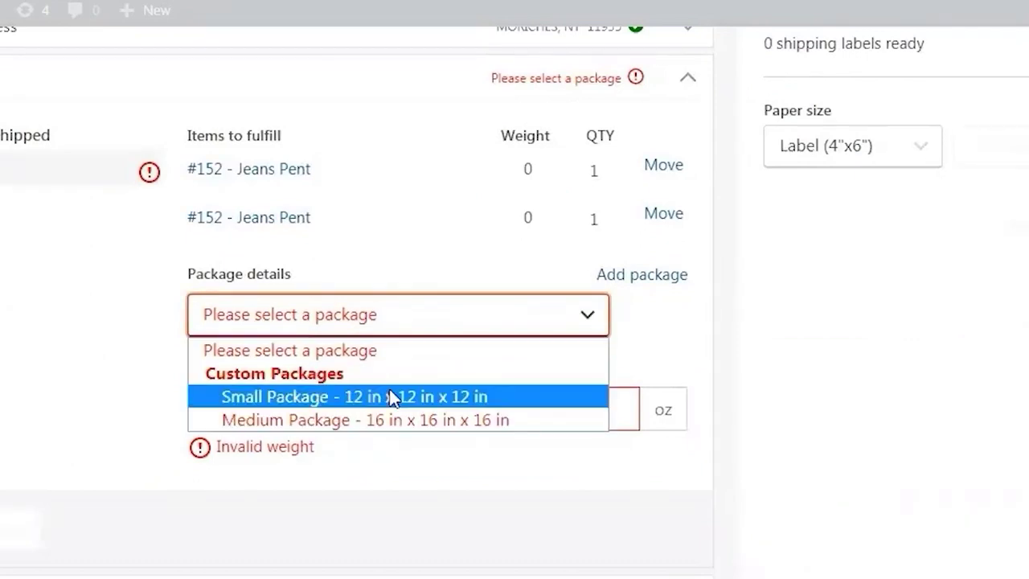
click(392, 396)
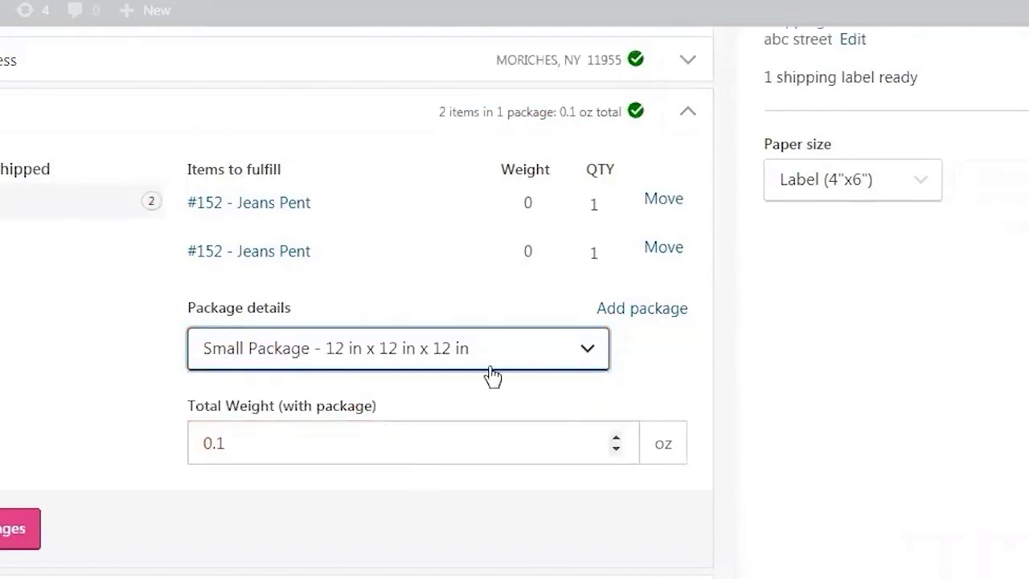
Step: In Add a package, browse the USPS service packages, expanding Priority Mail Flat Rate Boxes
click(625, 313)
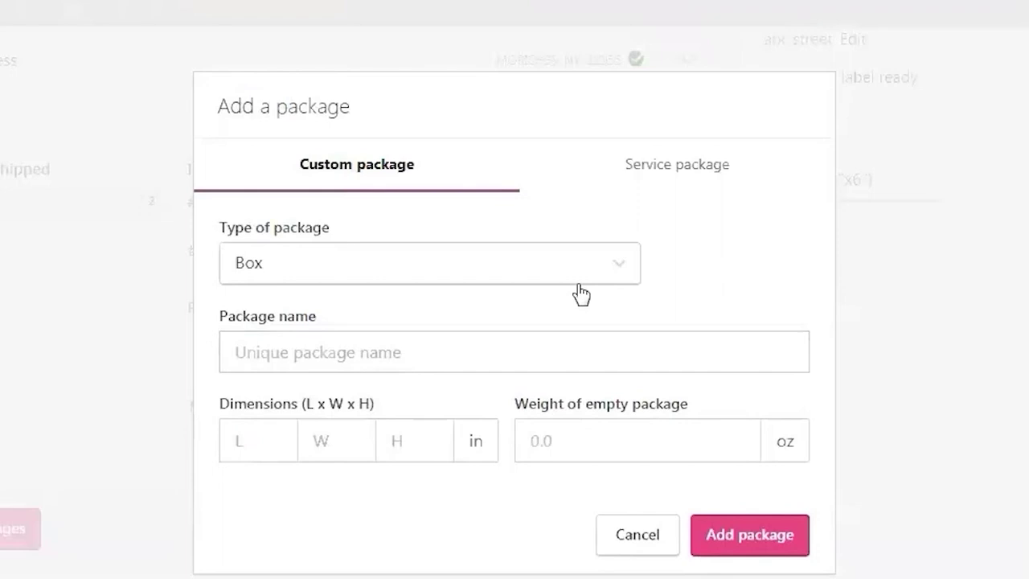
click(680, 168)
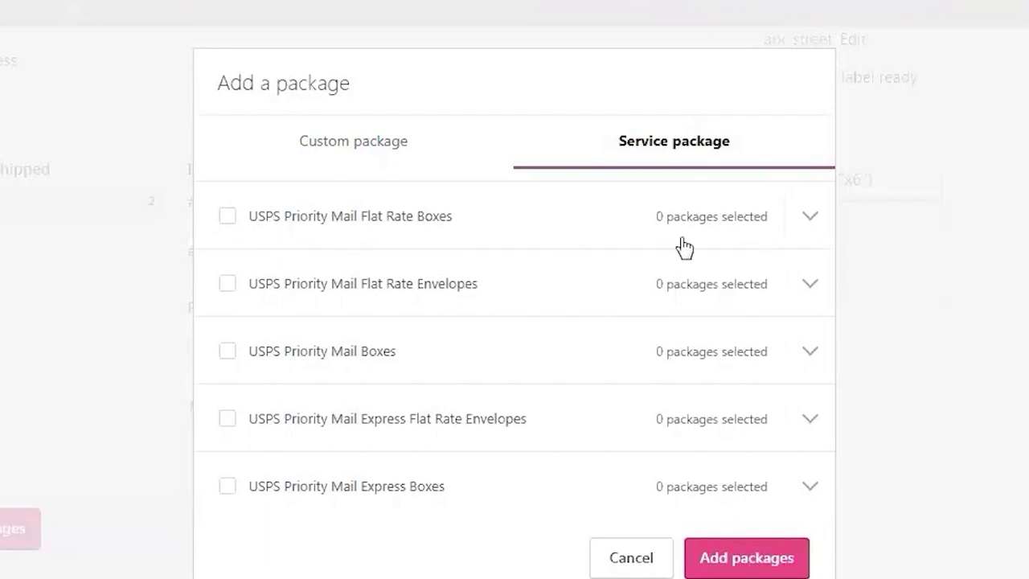
click(805, 222)
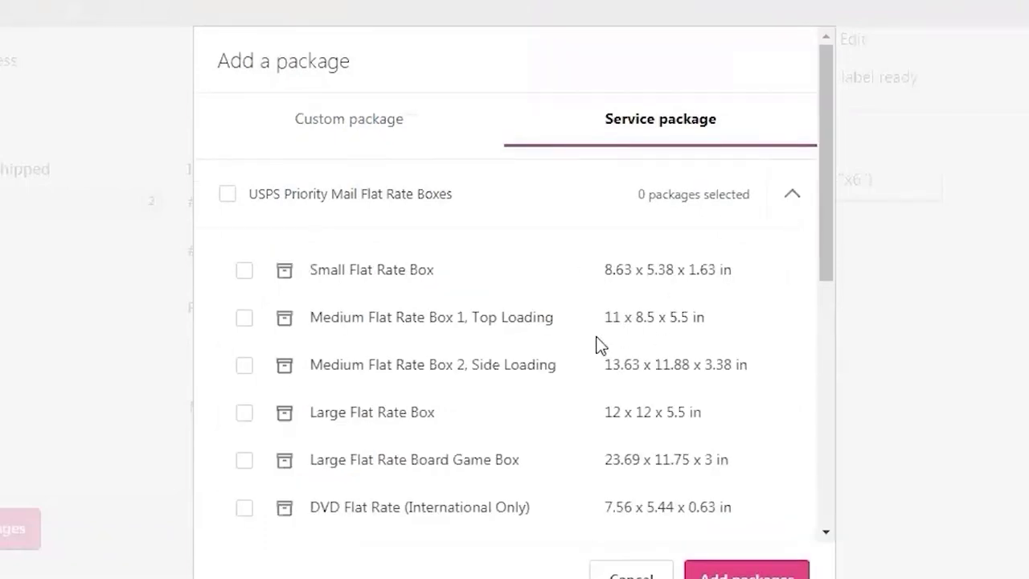
scroll(599, 346, down, 2)
scroll(599, 346, up, 2)
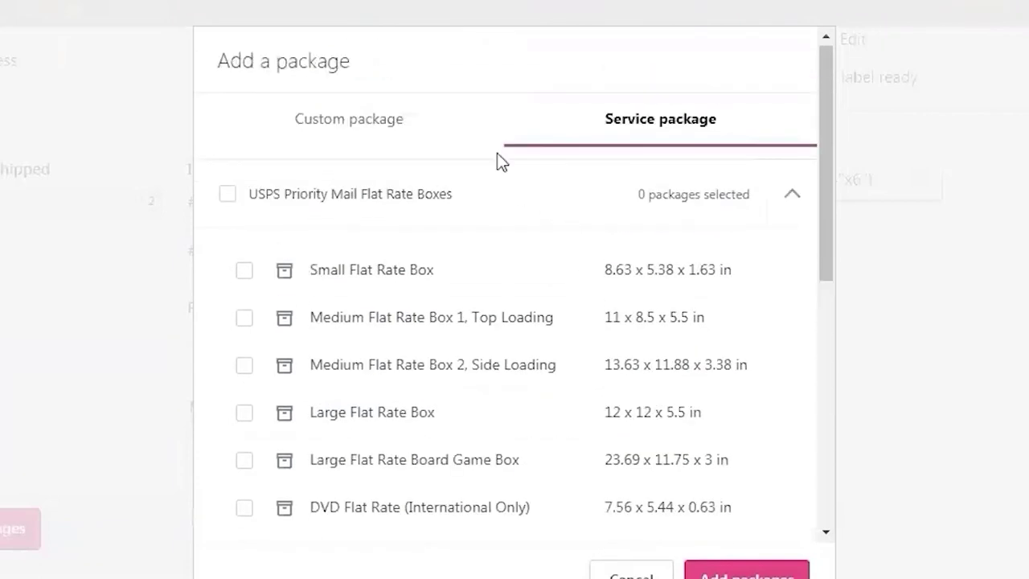
click(360, 122)
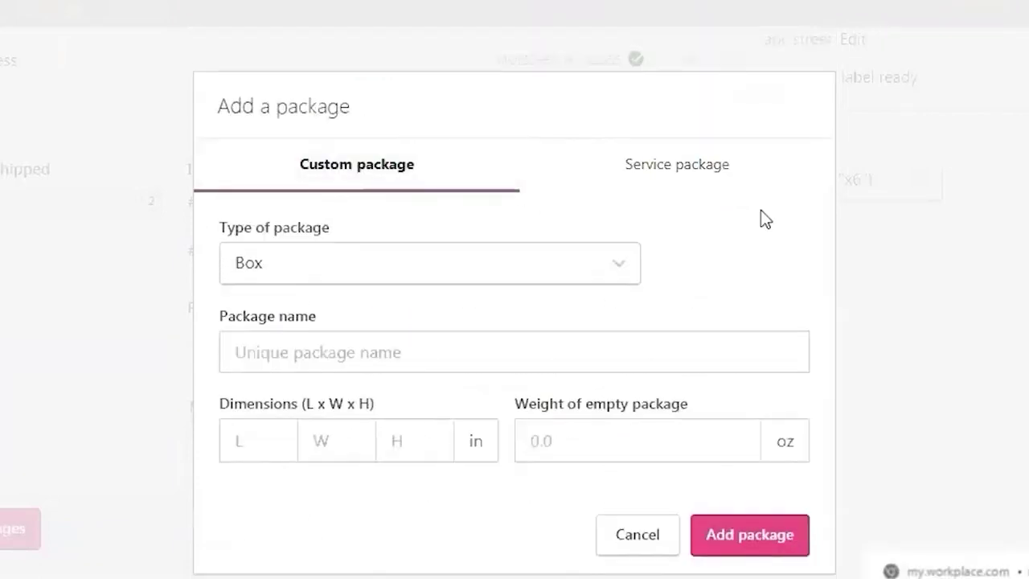
click(697, 177)
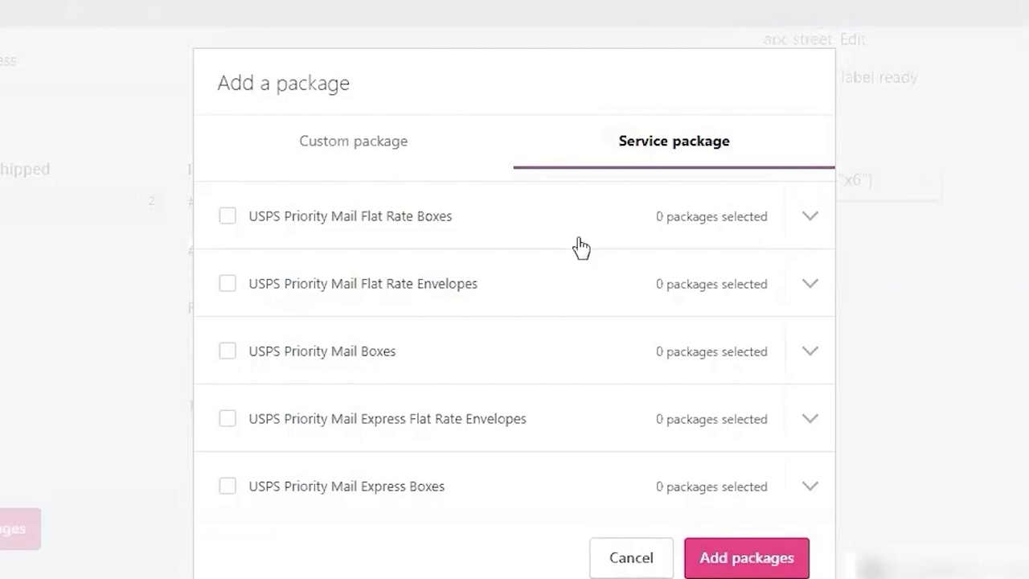
Step: Expand the USPS Priority Mail Flat Rate Boxes group and scroll through its sizes
click(578, 239)
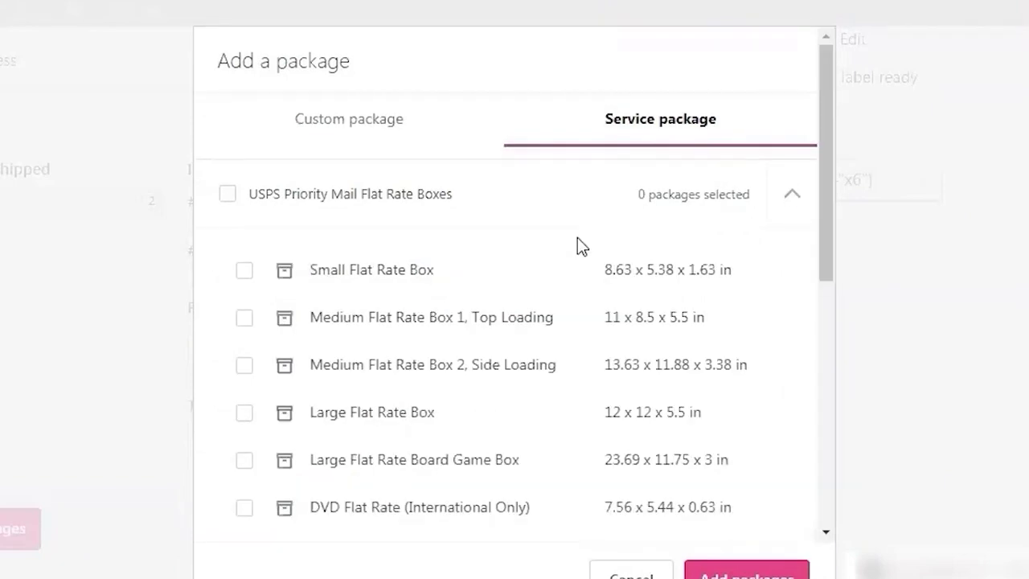
scroll(577, 241, down, 2)
scroll(577, 233, up, 1)
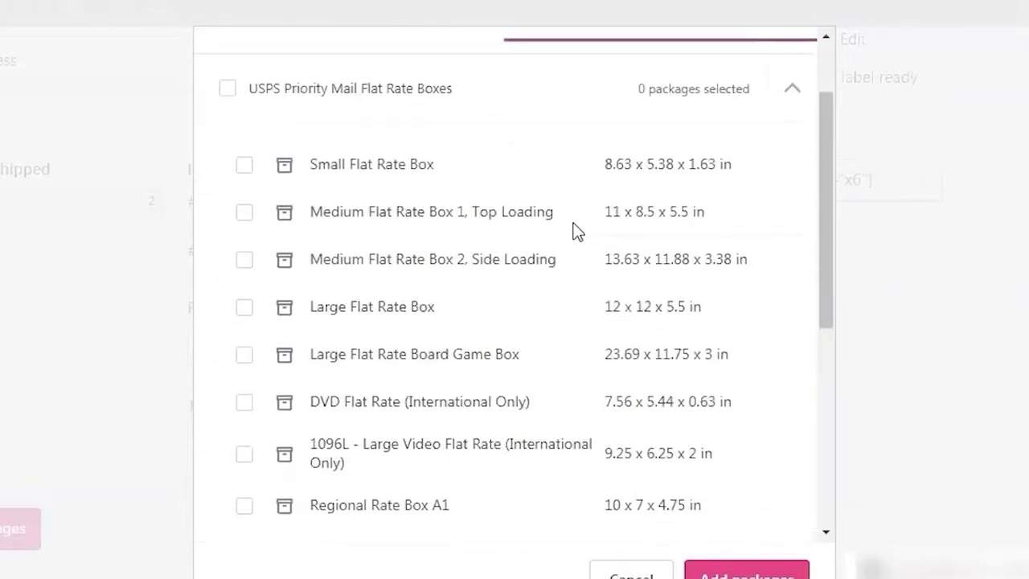
scroll(648, 196, up, 1)
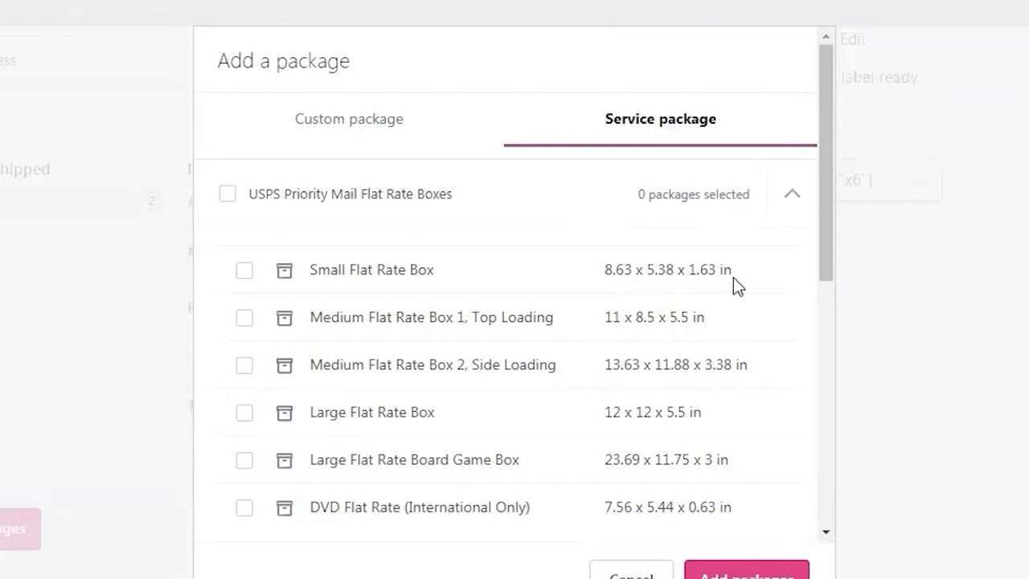
scroll(671, 302, down, 2)
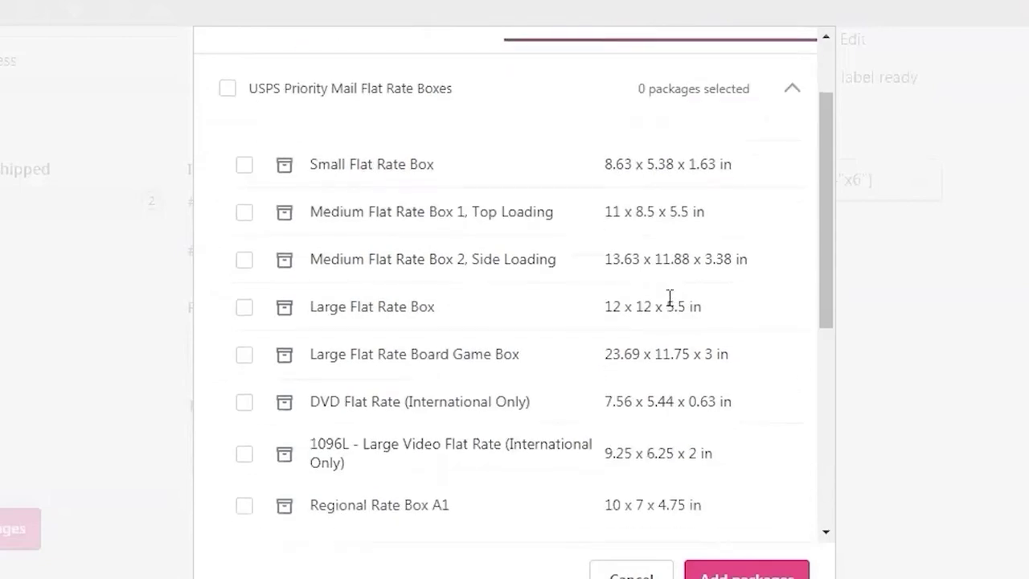
scroll(361, 504, down, 5)
scroll(514, 338, up, 4)
scroll(515, 340, down, 4)
scroll(515, 351, up, 5)
scroll(585, 406, down, 3)
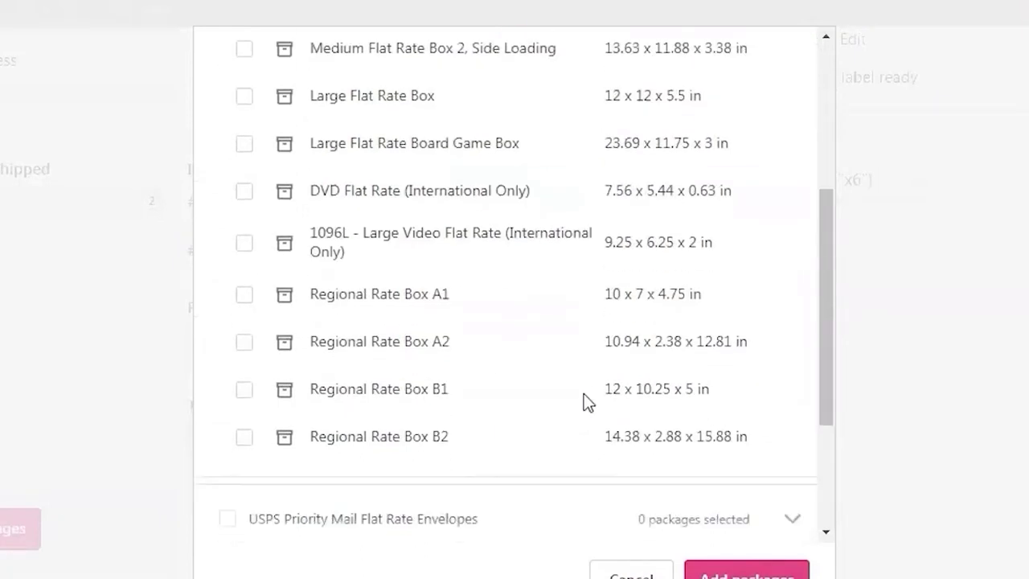
scroll(588, 362, down, 3)
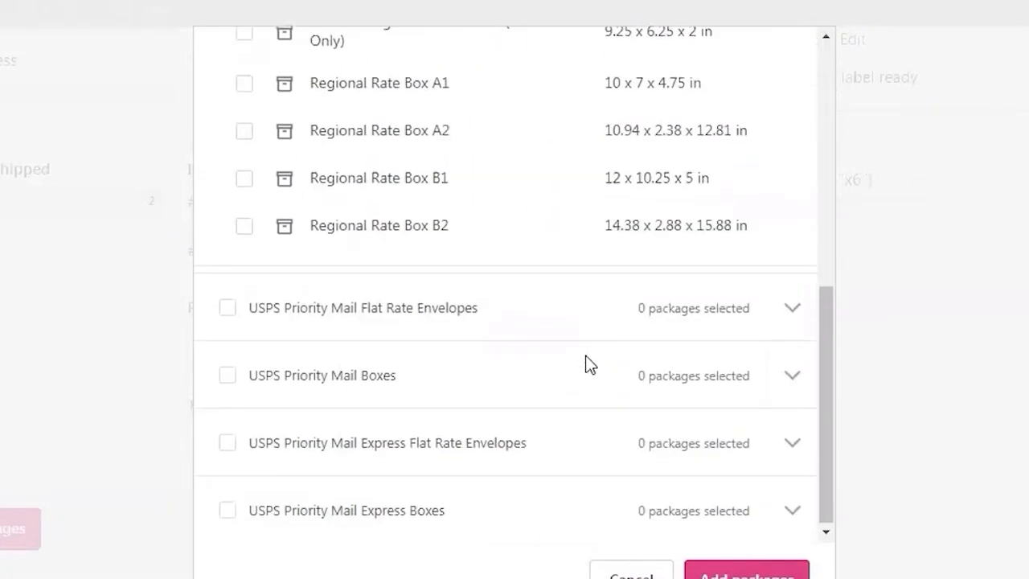
Step: Review the Flat Rate Envelopes and Priority Mail Boxes sizes, then collapse the groups
click(537, 316)
scroll(539, 316, down, 3)
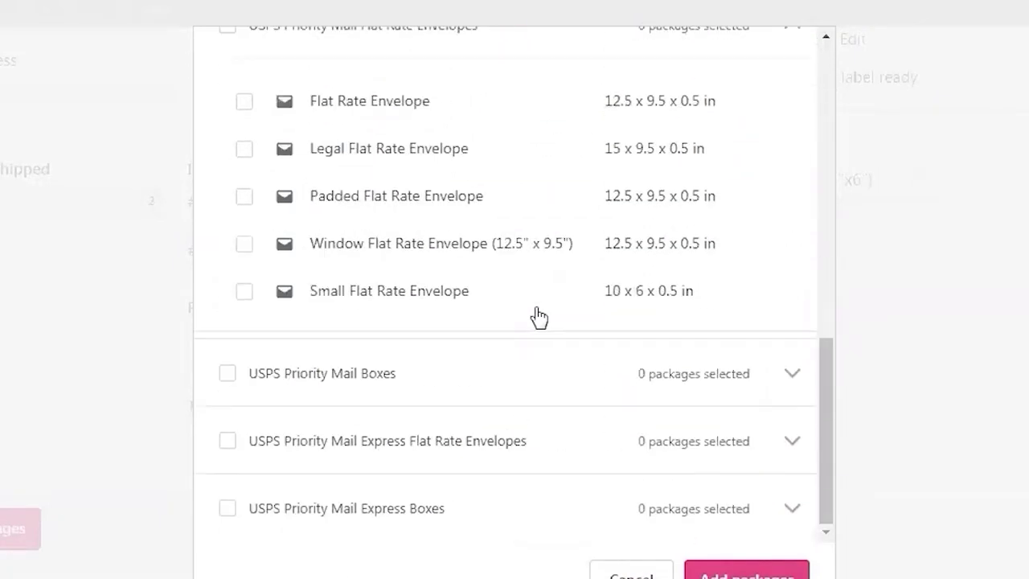
click(546, 370)
scroll(545, 362, down, 3)
scroll(544, 361, down, 3)
scroll(544, 361, up, 6)
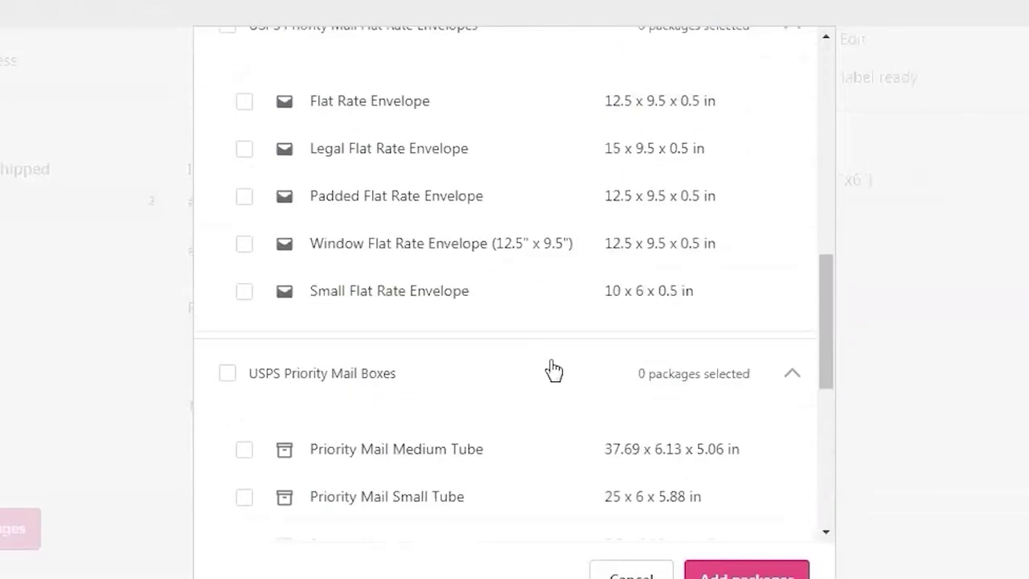
scroll(563, 346, up, 3)
scroll(579, 322, up, 3)
click(555, 472)
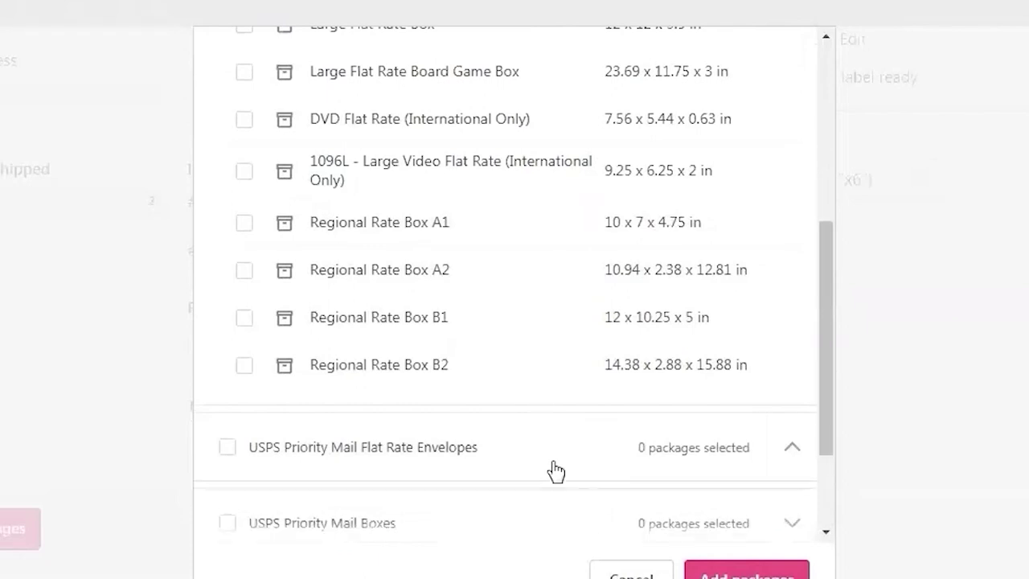
scroll(512, 236, up, 1)
scroll(510, 180, up, 5)
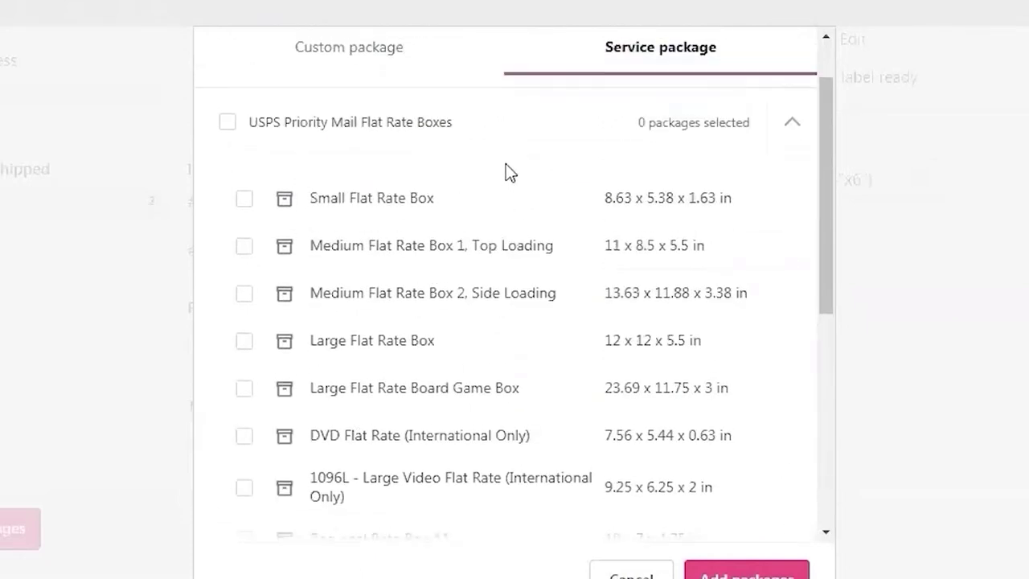
click(563, 129)
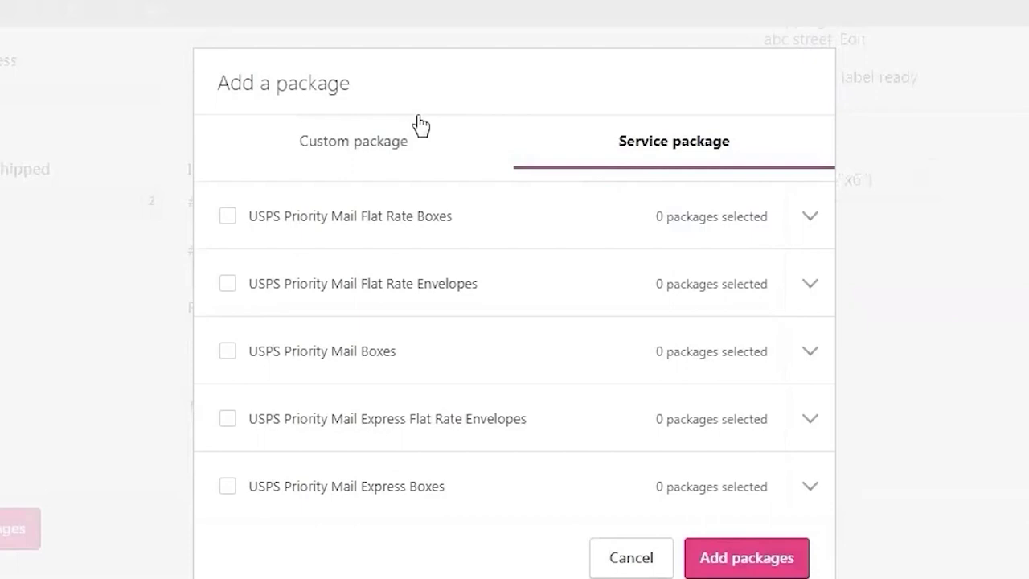
Step: Start a custom package length entry, then close the Add a package dialog unsaved
click(385, 137)
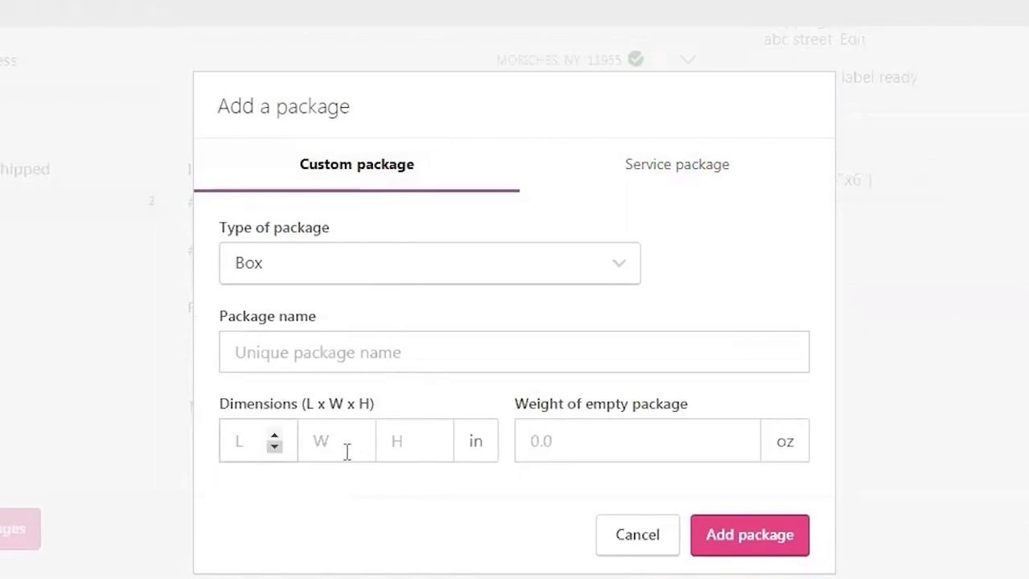
click(252, 436)
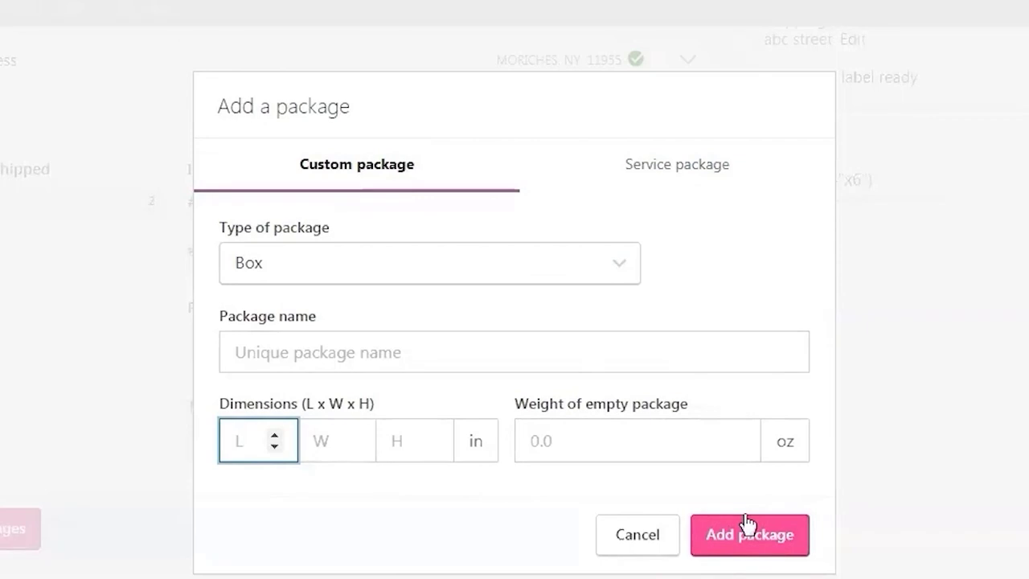
click(636, 534)
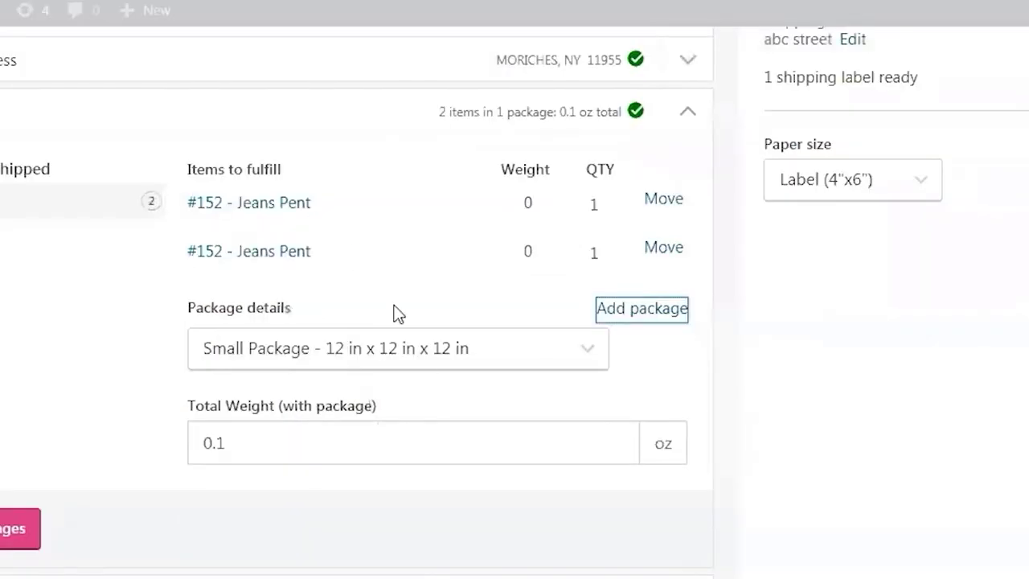
Step: Keep Small Package as the shipment box and load the USPS rates ($2.80, $3.18)
click(409, 345)
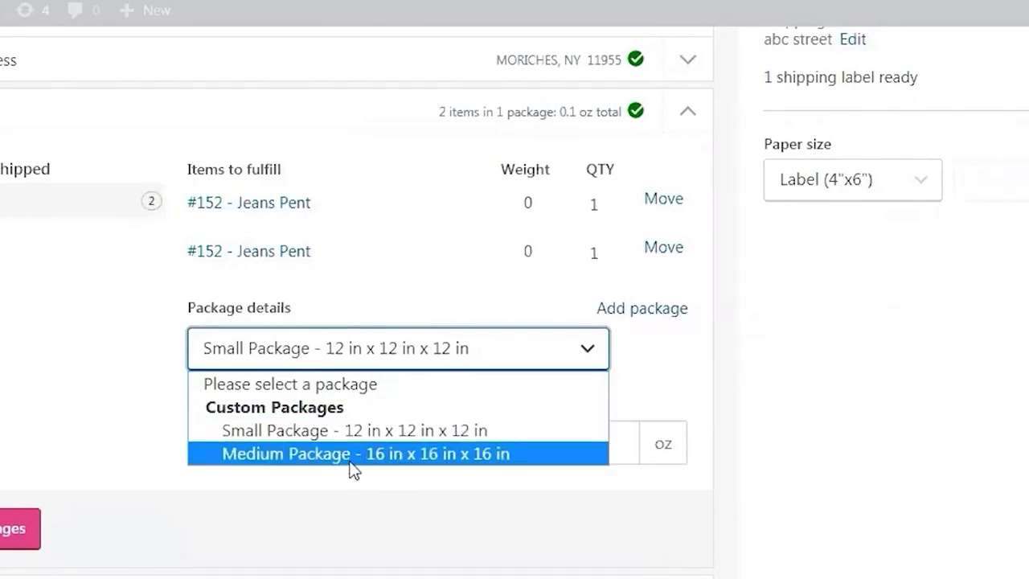
click(448, 434)
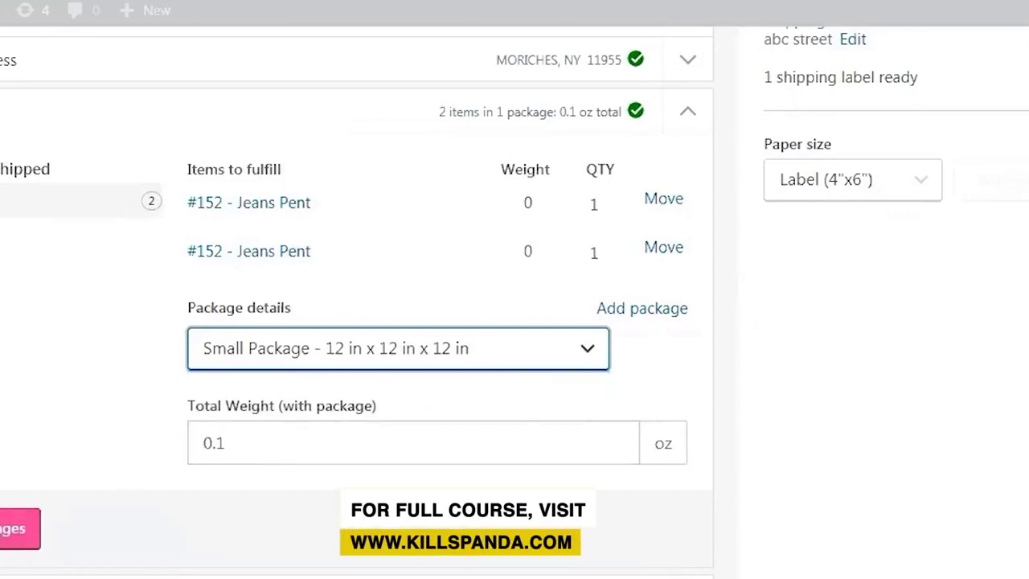
click(20, 539)
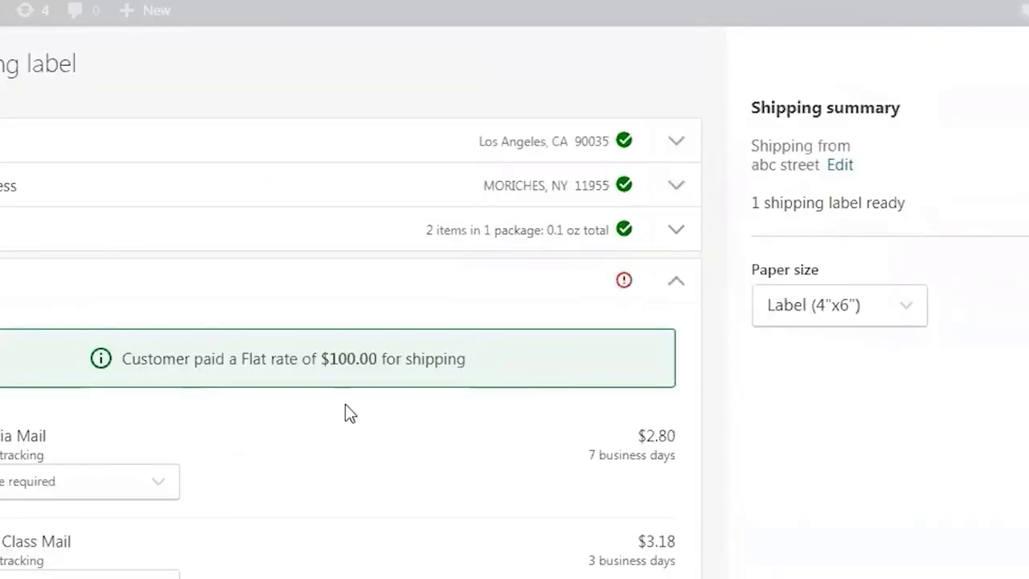
Step: Add Signature required (+$2.65) to the $2.80, 7-business-day USPS rate
scroll(411, 391, down, 3)
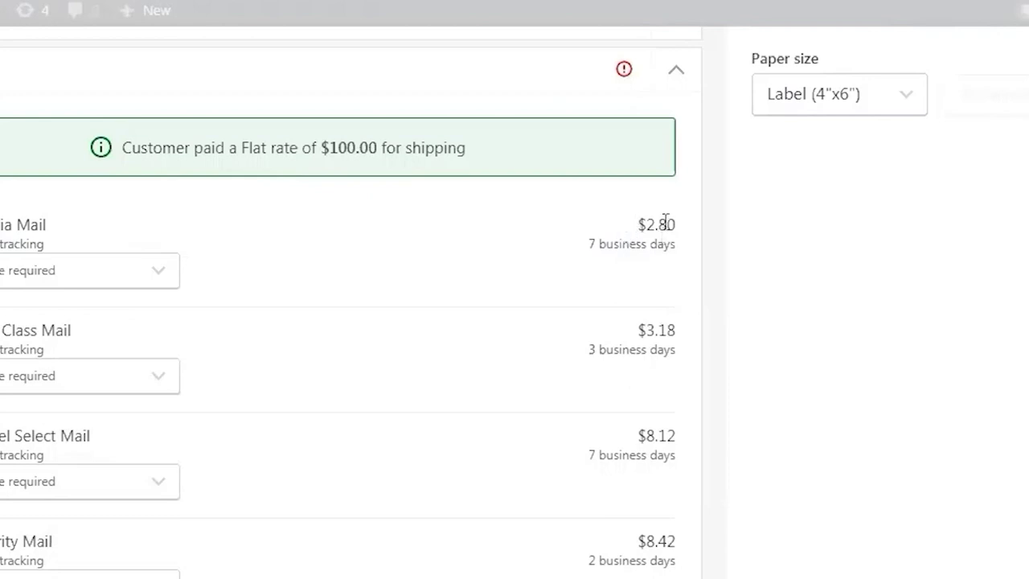
click(130, 281)
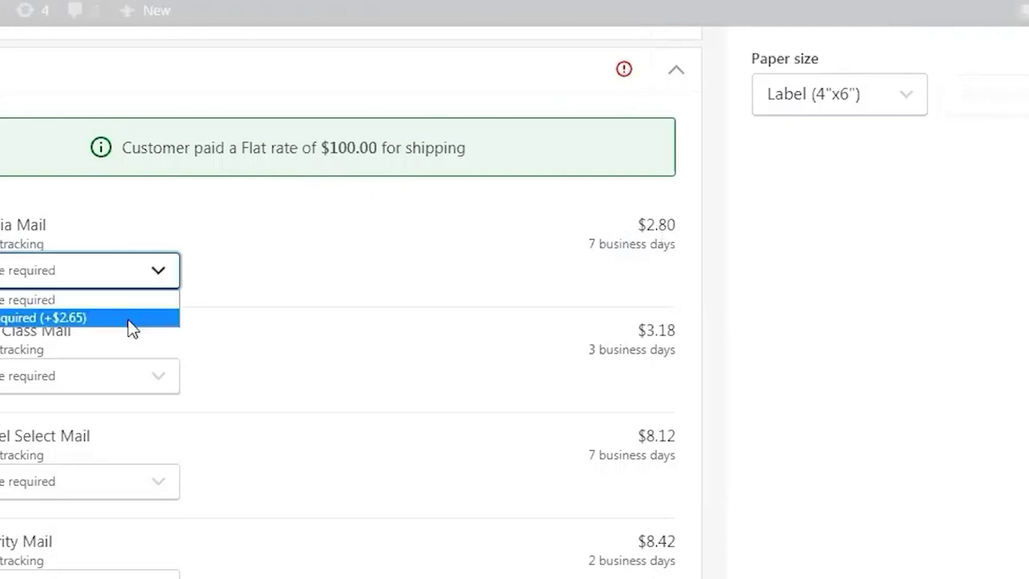
click(129, 318)
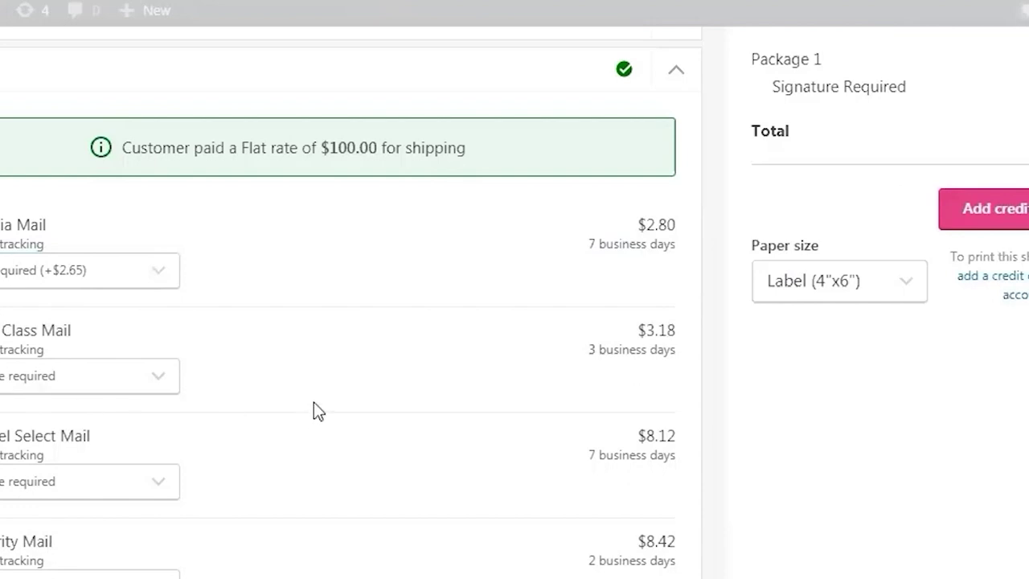
scroll(314, 410, down, 1)
scroll(314, 410, down, 3)
Step: Switch the $2.80 rate back to Signature not required
scroll(314, 410, up, 5)
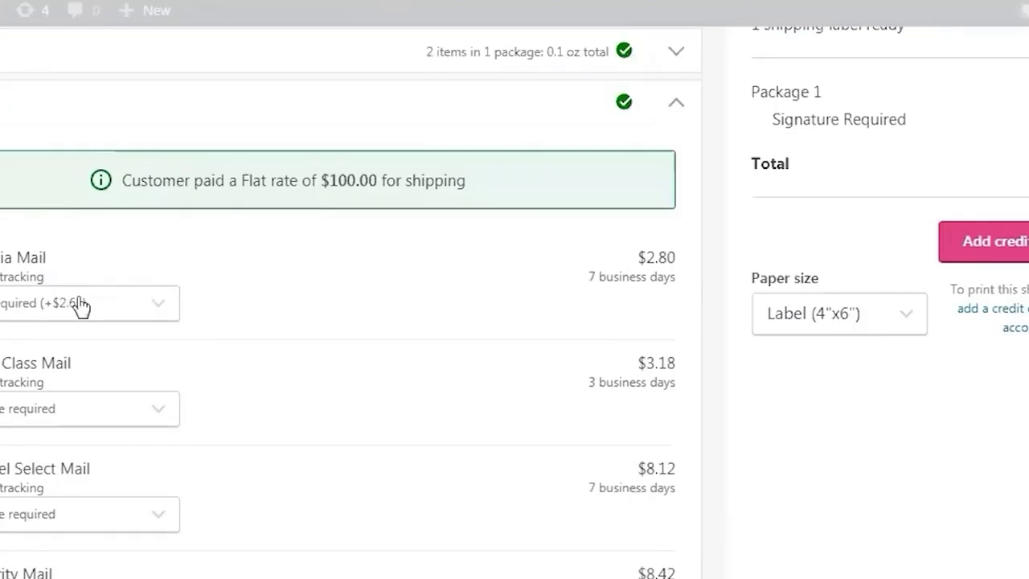
click(46, 305)
click(40, 333)
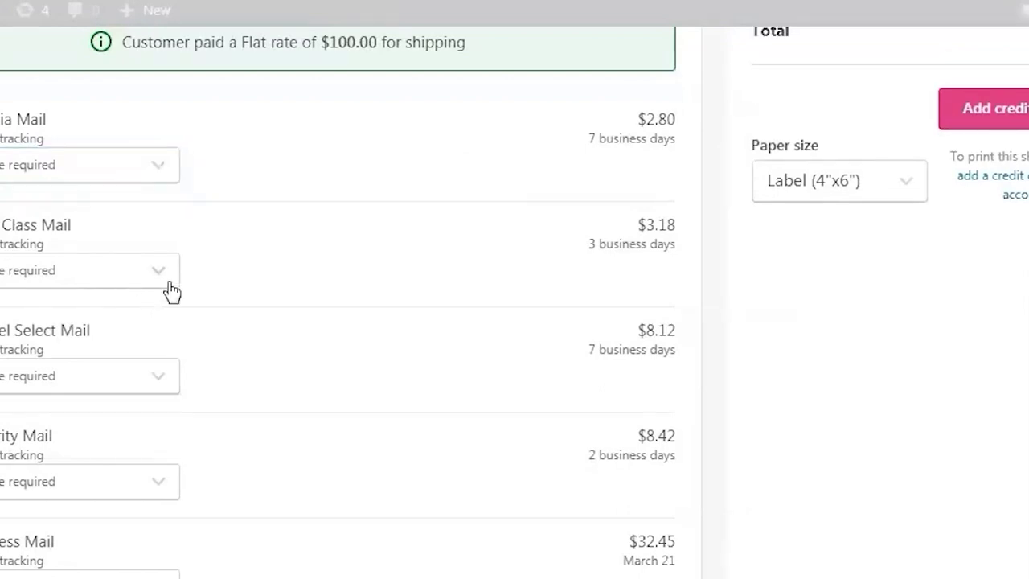
drag(620, 244, 689, 245)
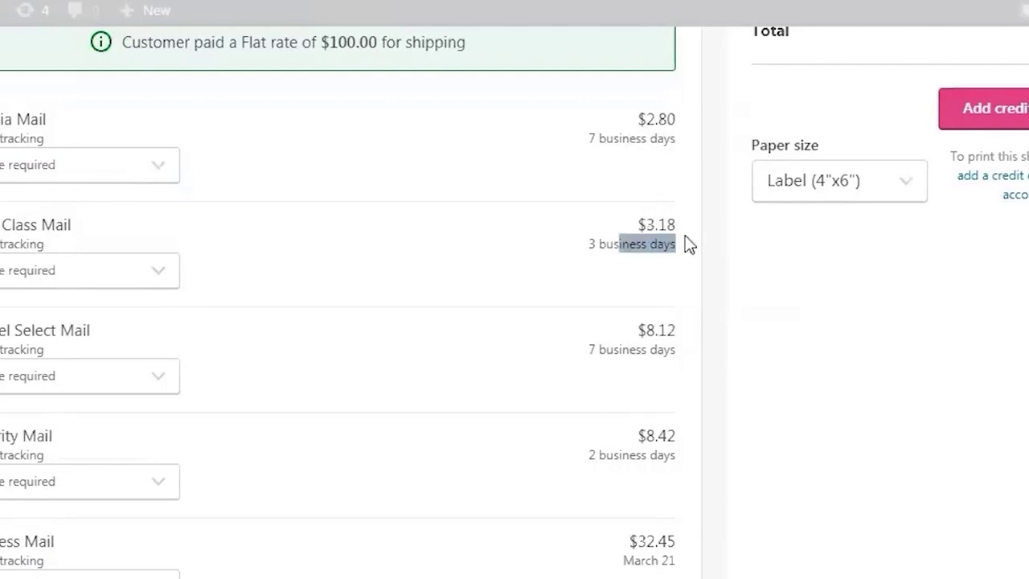
Step: Compare the $3.18 rate's signature prices without changing its option
scroll(797, 388, up, 1)
scroll(797, 388, up, 4)
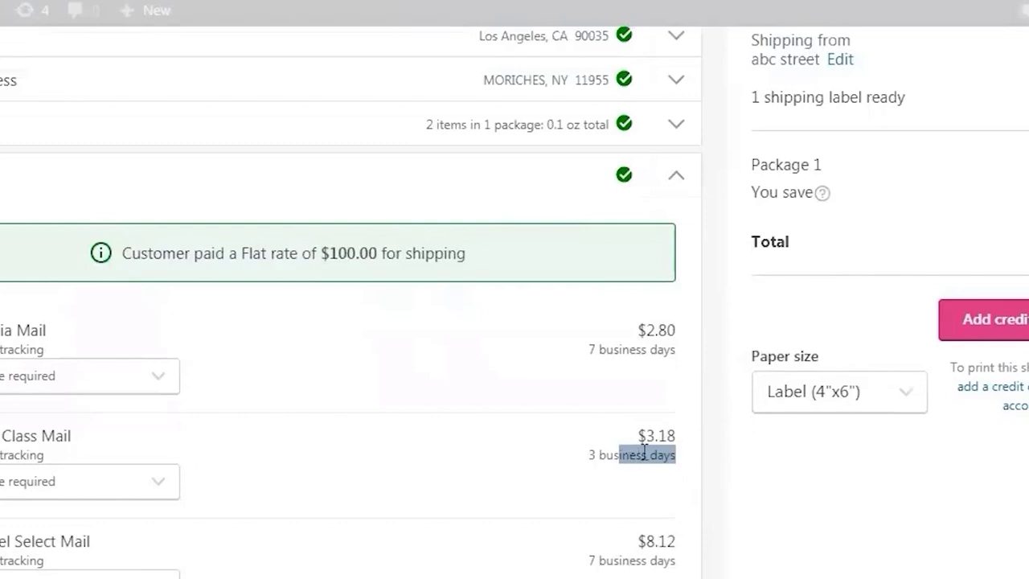
click(154, 481)
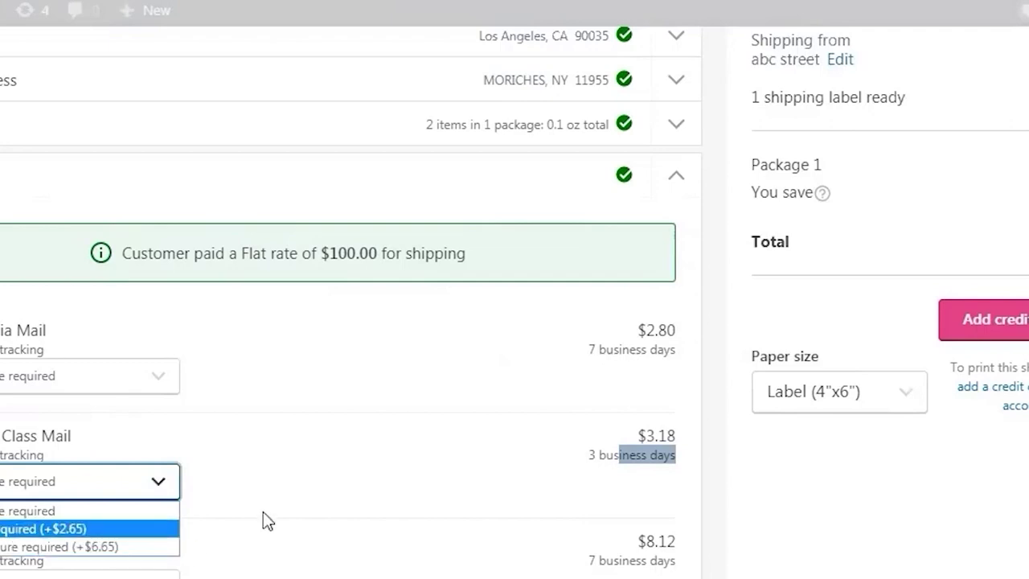
click(319, 465)
scroll(321, 464, down, 3)
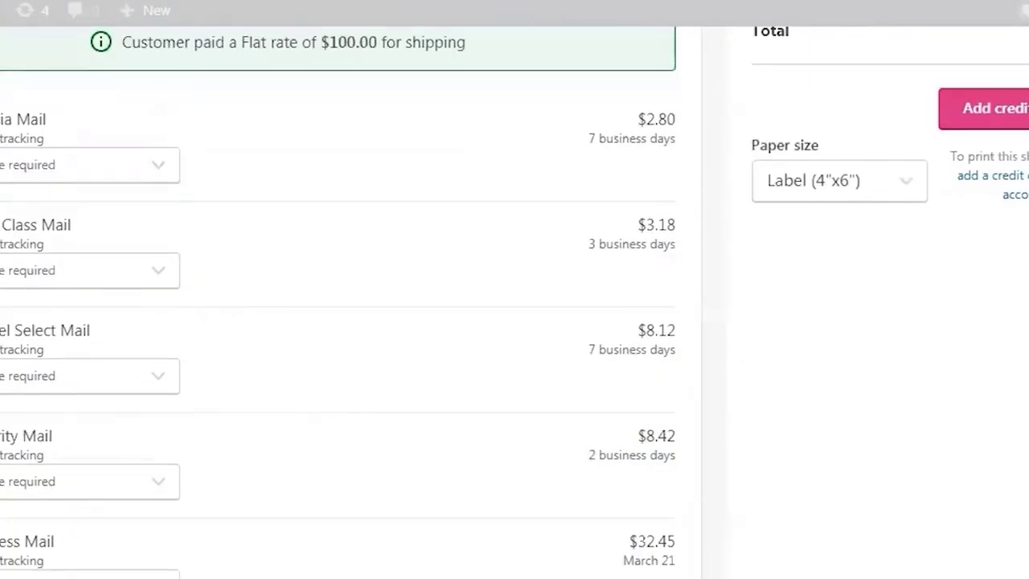
scroll(121, 355, down, 1)
scroll(121, 355, up, 4)
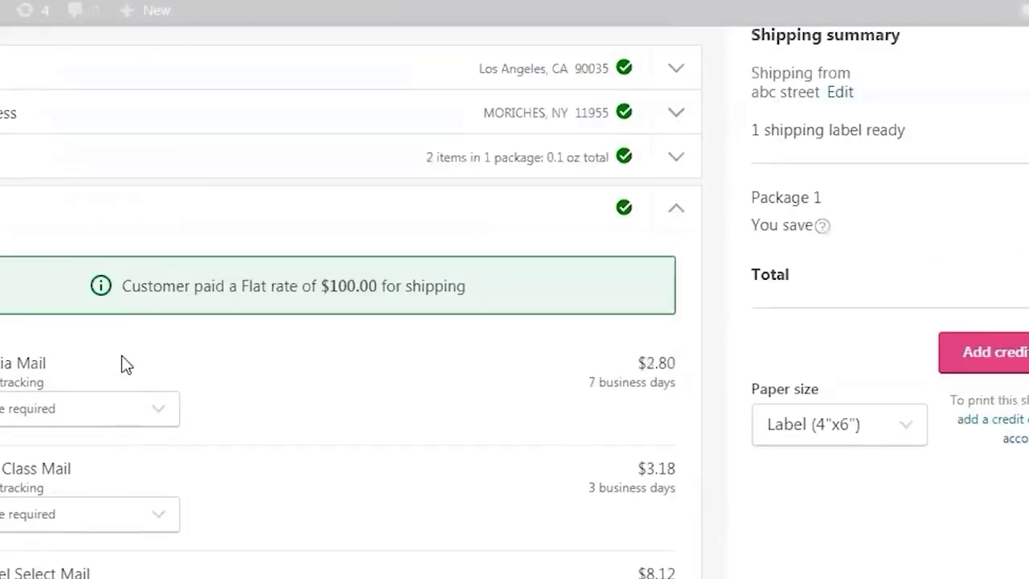
scroll(337, 322, down, 4)
scroll(338, 321, up, 4)
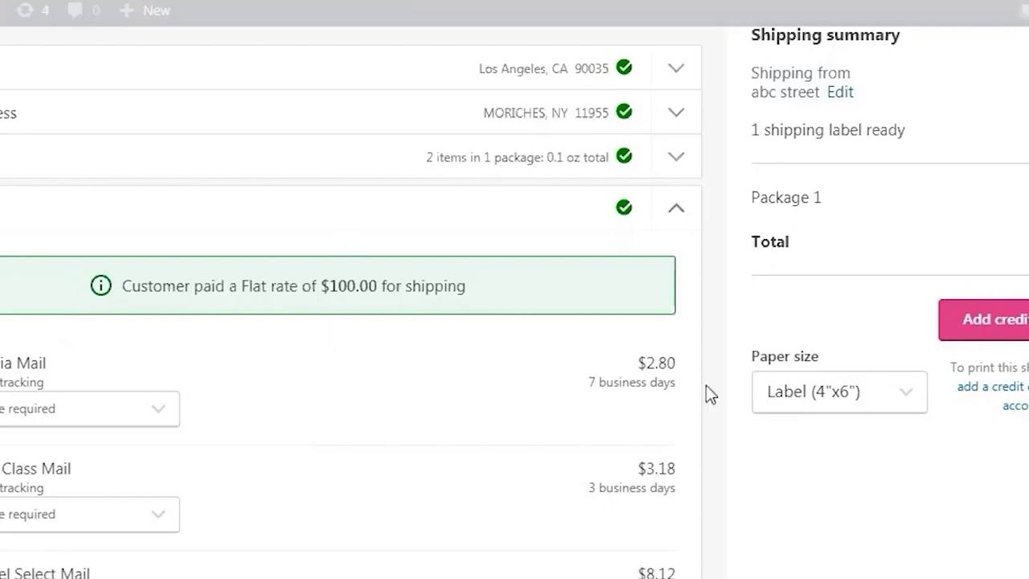
scroll(566, 333, down, 4)
scroll(840, 249, up, 4)
scroll(485, 295, down, 2)
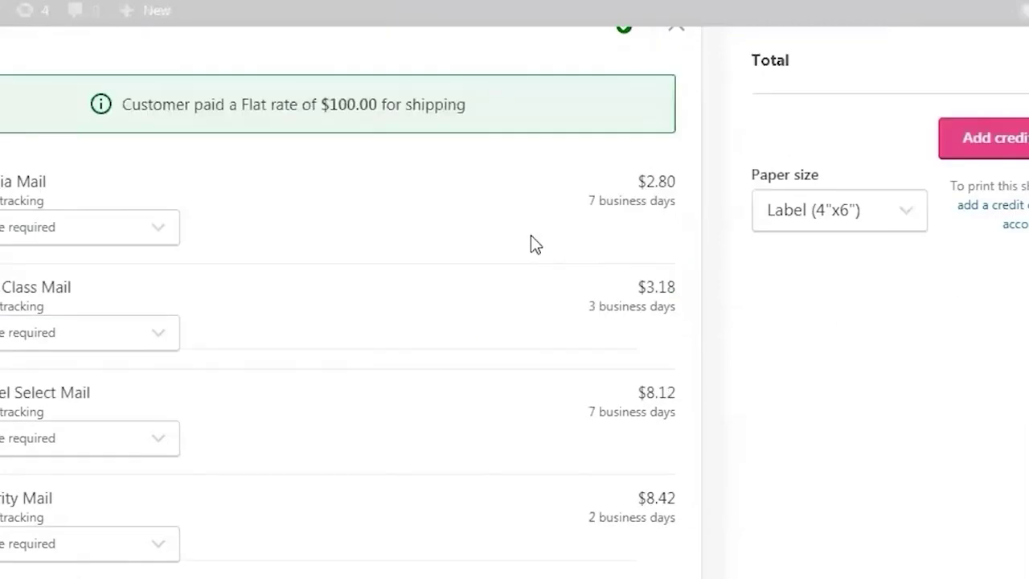
scroll(533, 241, up, 3)
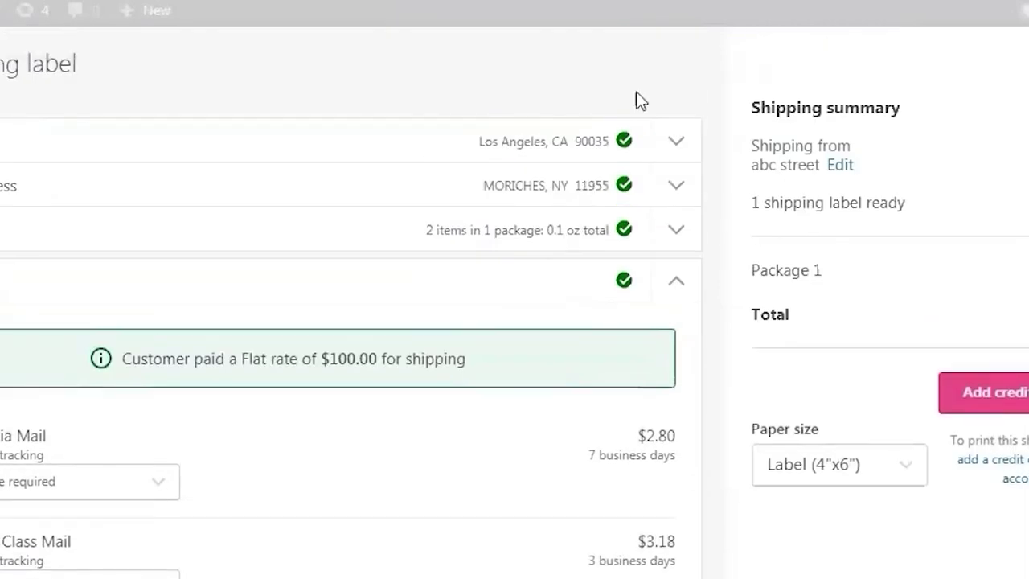
Step: Collapse the rates and review the Los Angeles origin address, then collapse it
click(683, 299)
click(690, 141)
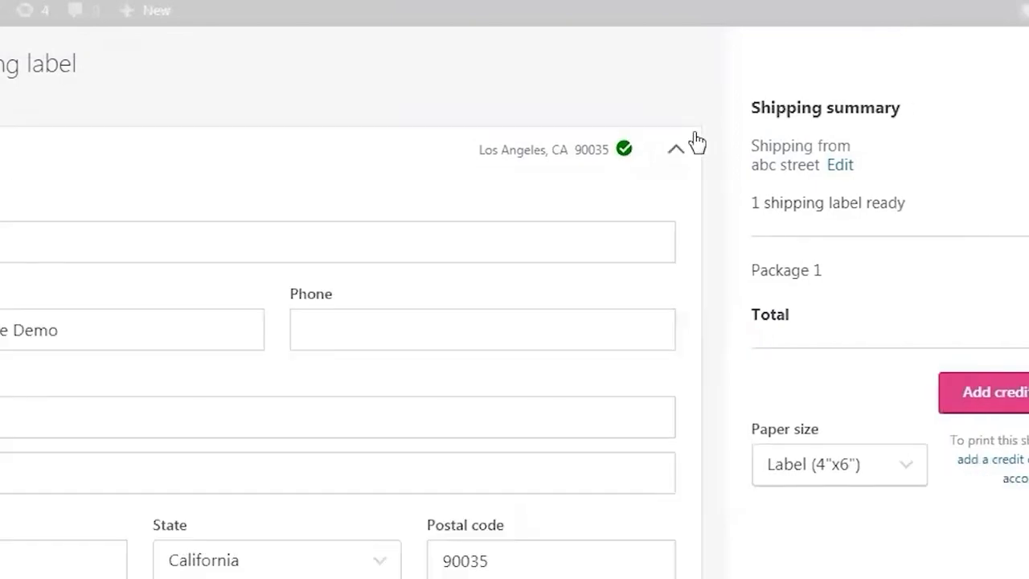
scroll(460, 242, down, 1)
scroll(459, 242, up, 1)
scroll(136, 249, down, 2)
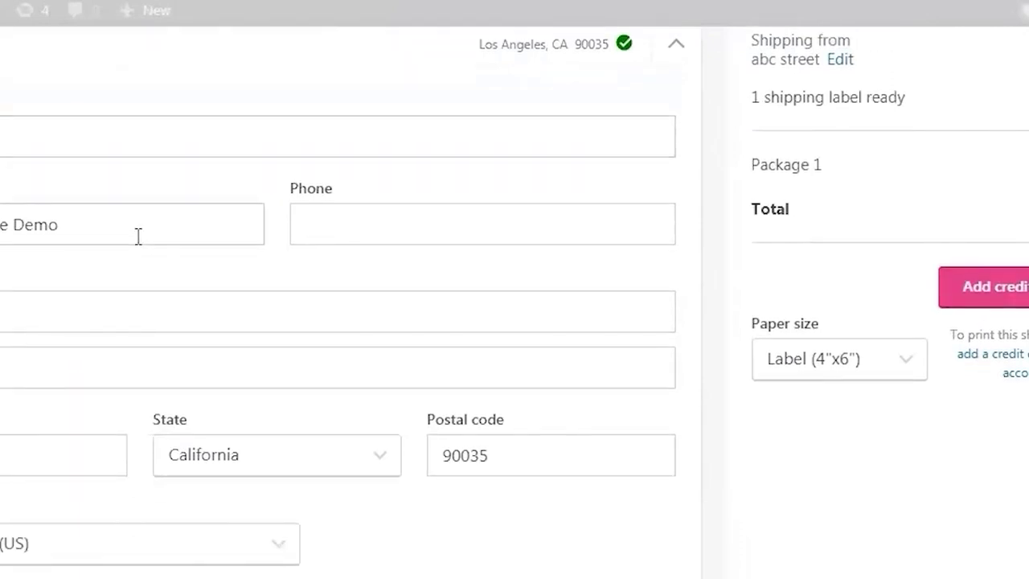
scroll(249, 188, up, 2)
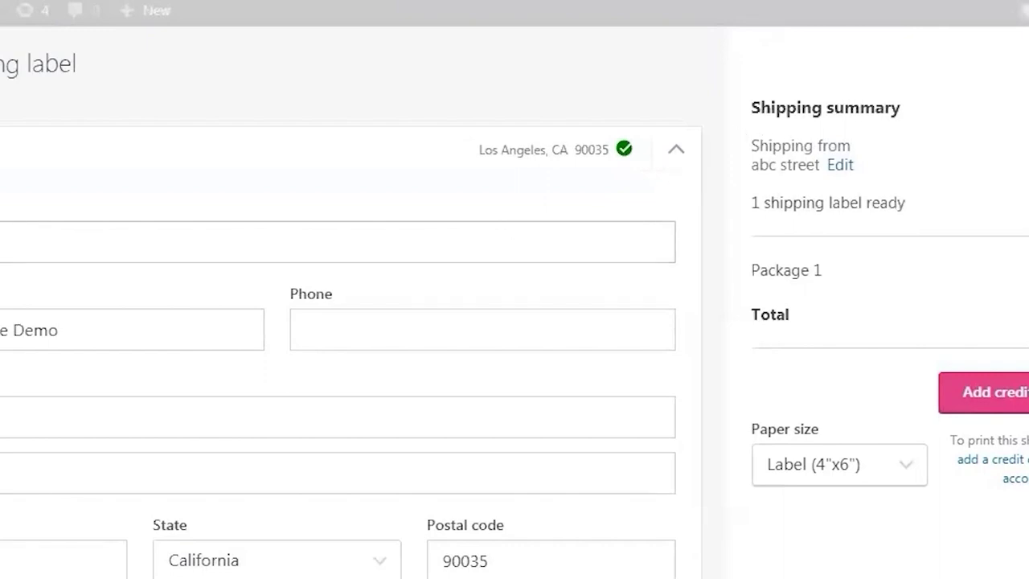
scroll(168, 362, down, 5)
scroll(281, 322, up, 4)
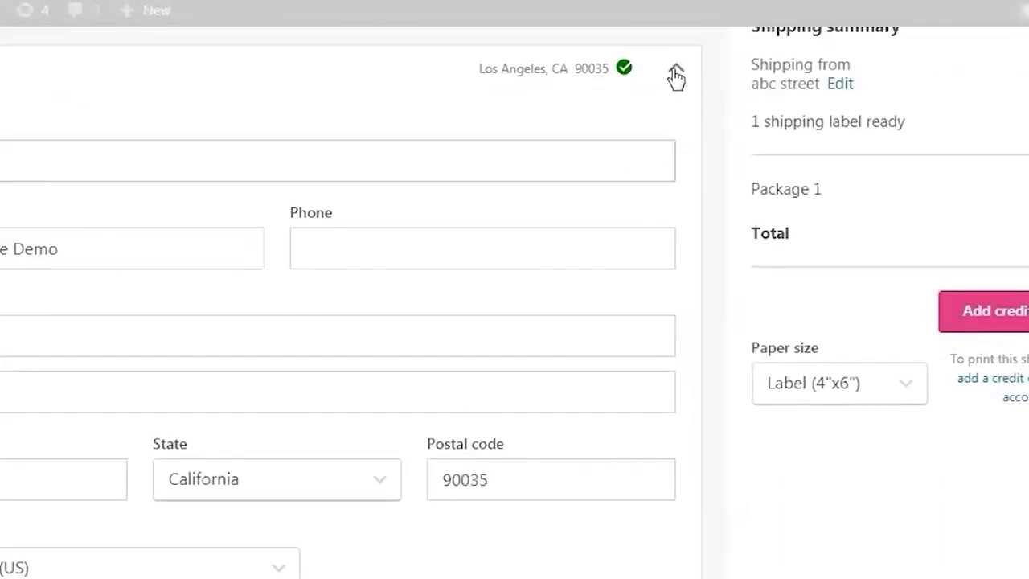
click(676, 71)
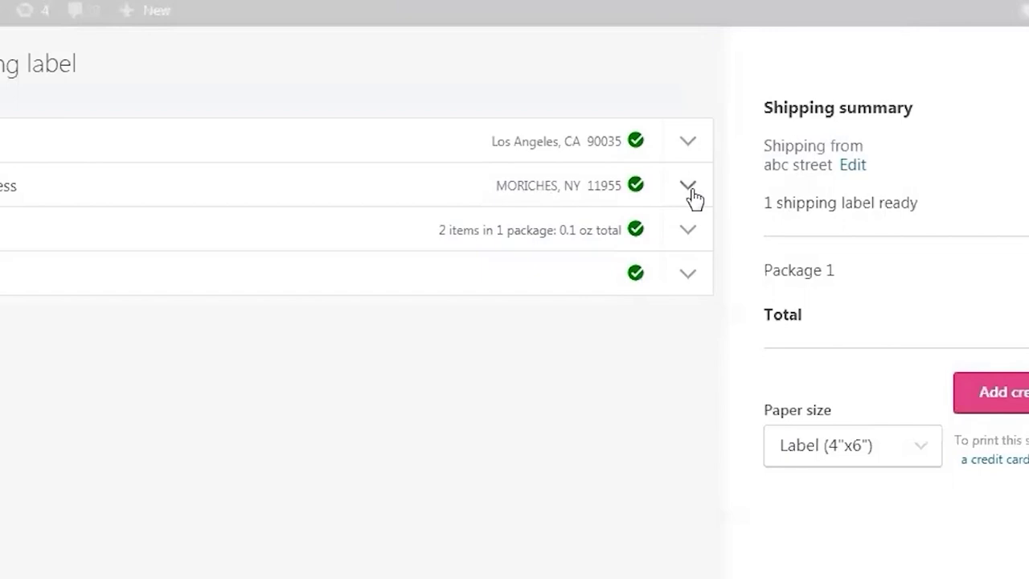
Step: Expand the MORICHES, NY destination address and package details for checking
click(690, 187)
scroll(554, 325, down, 5)
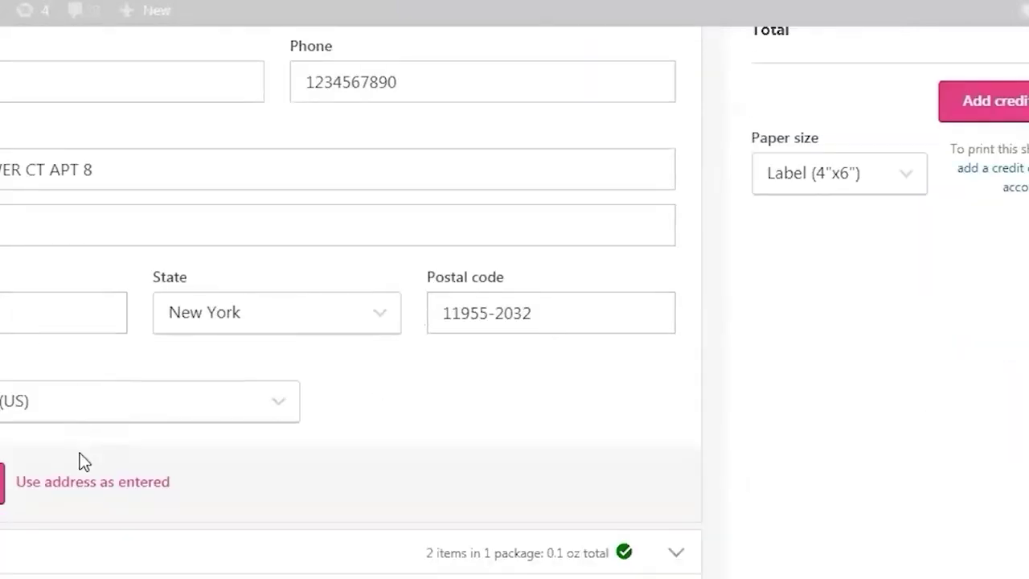
click(678, 552)
scroll(647, 394, down, 5)
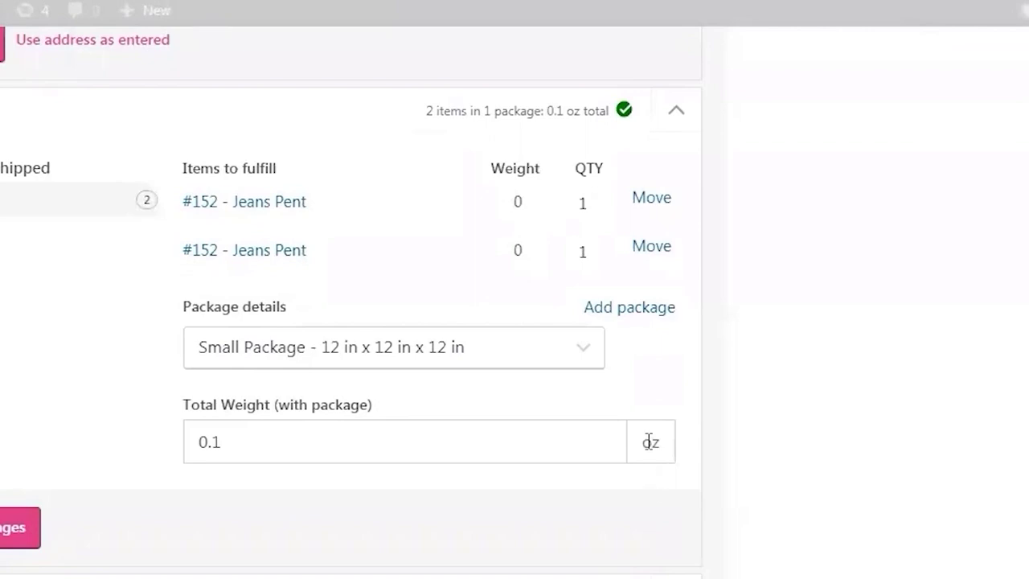
scroll(649, 442, down, 5)
scroll(271, 191, down, 1)
scroll(395, 273, up, 6)
scroll(395, 274, down, 5)
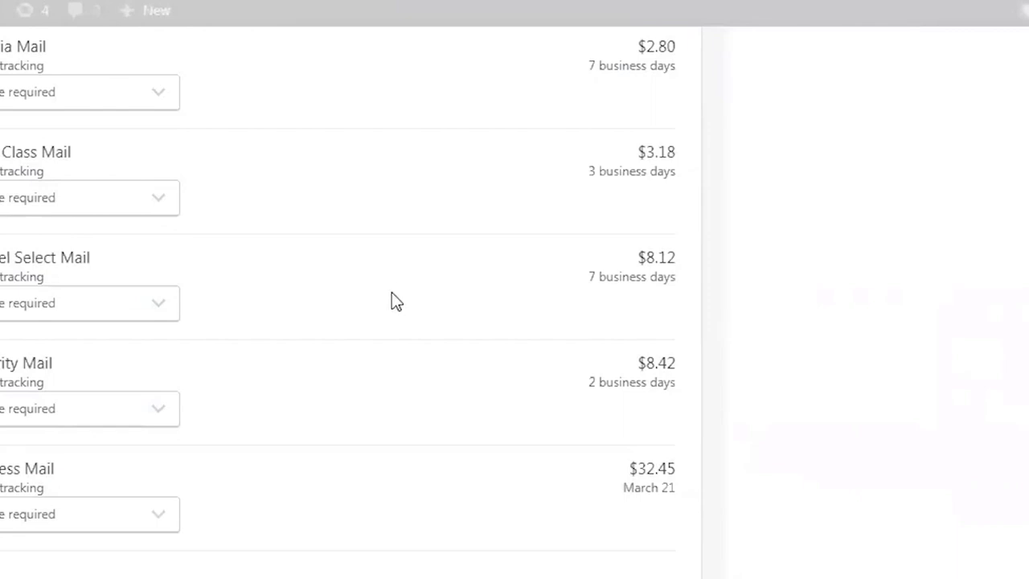
scroll(391, 296, up, 5)
scroll(463, 379, up, 10)
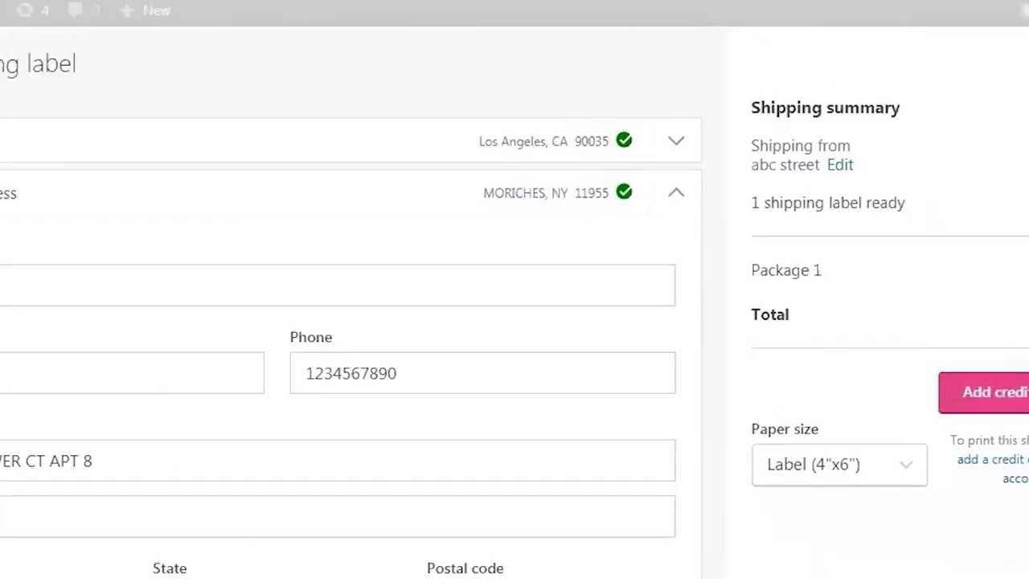